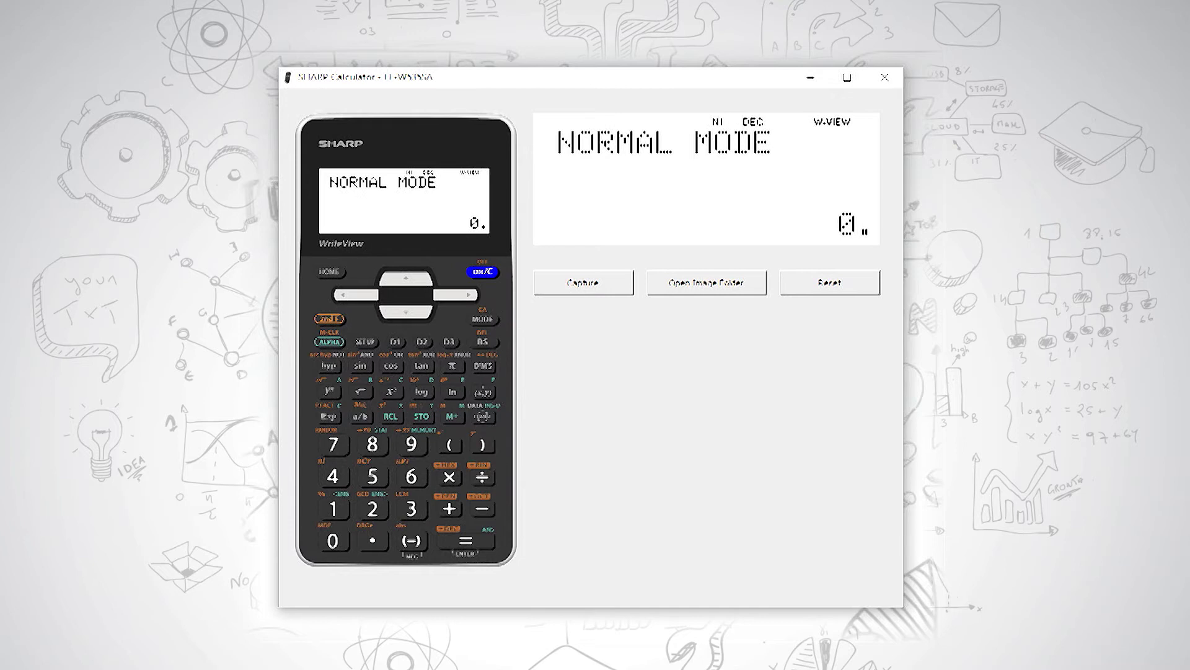
Calculate 1500 ÷ 116 and cycle the result from mixed fraction to decimal 12.93103448
key("1")
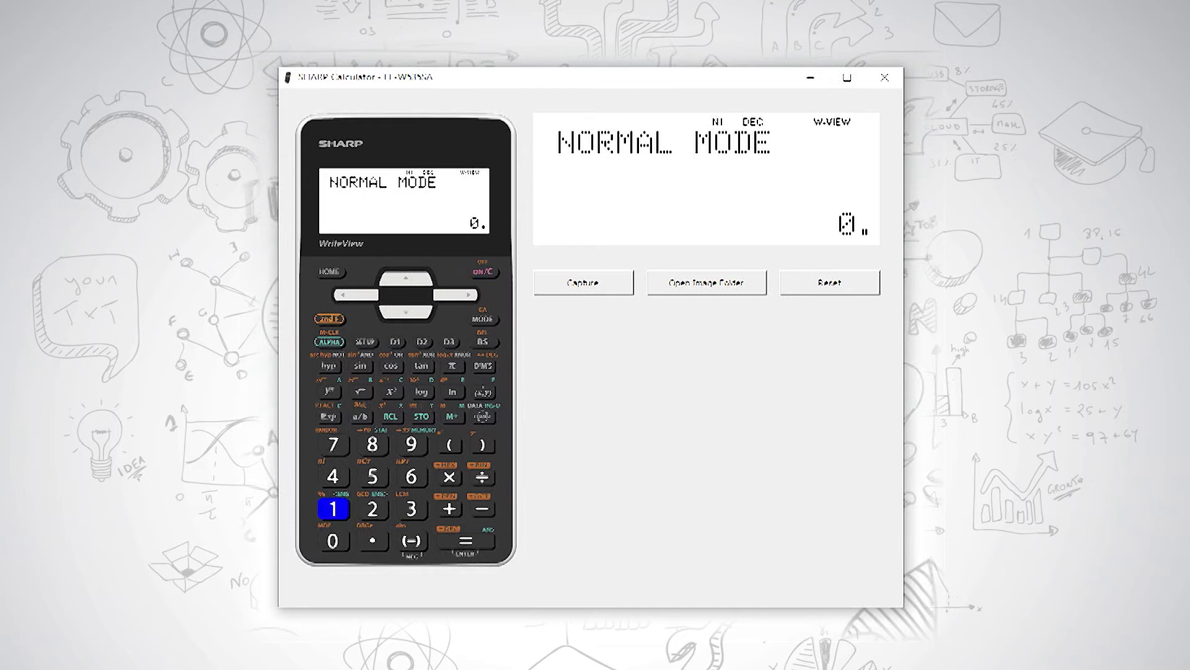
key("5")
key("0")
key("0")
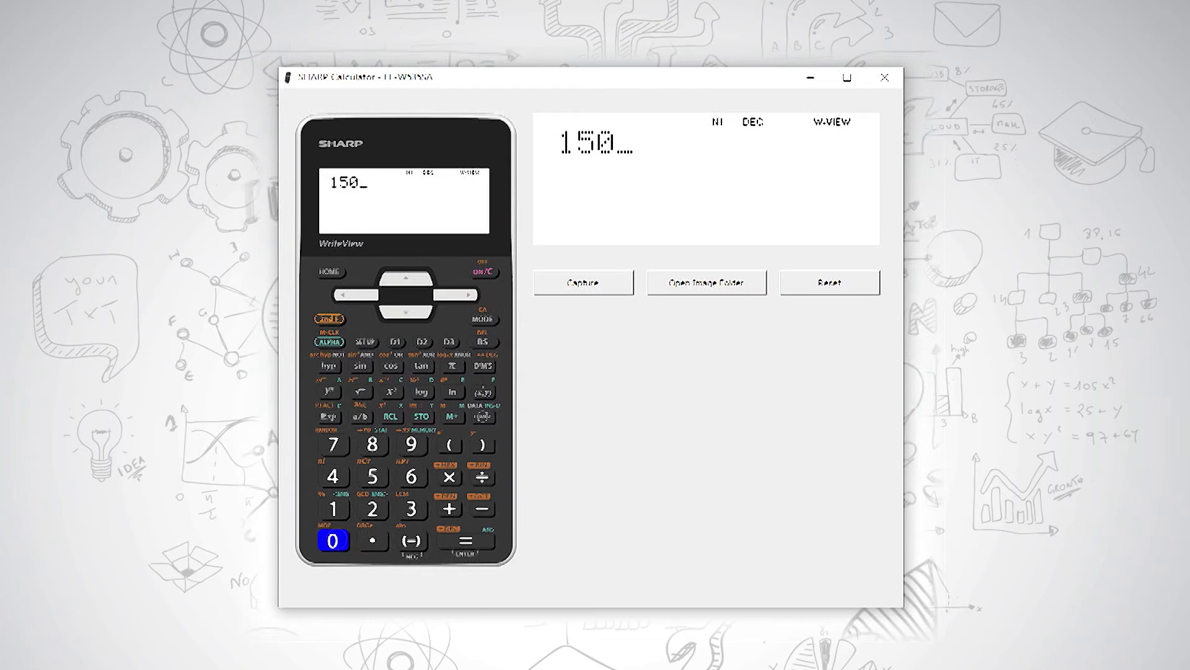
type("0÷")
key("1")
key("slash")
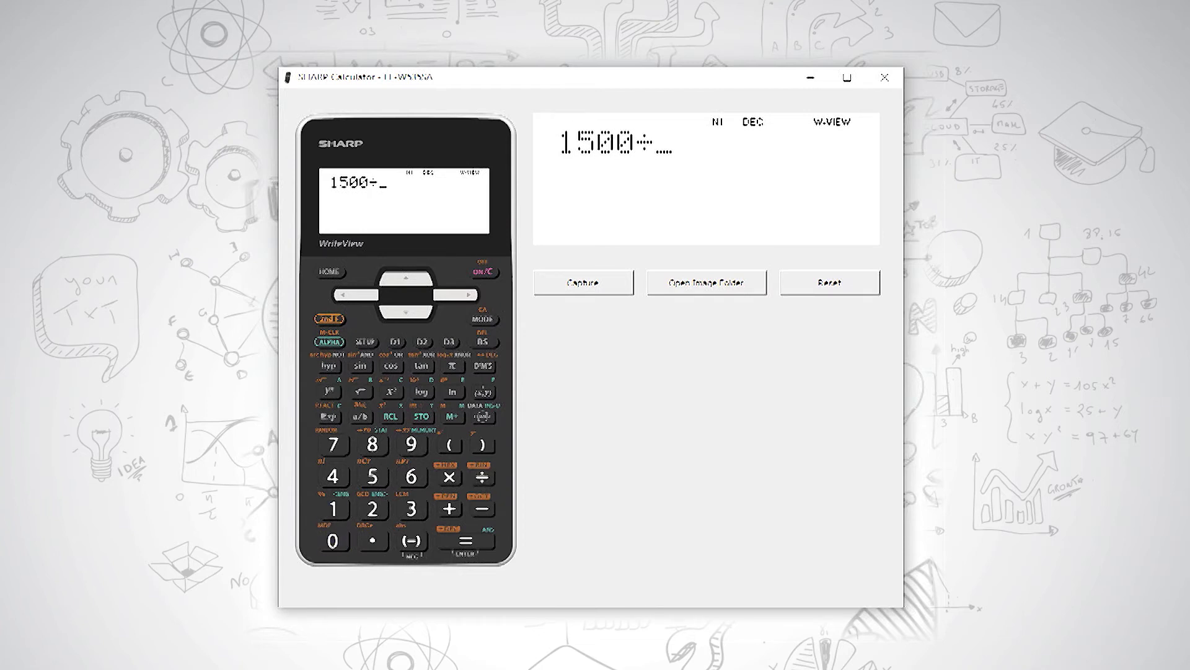
key("1")
key("1")
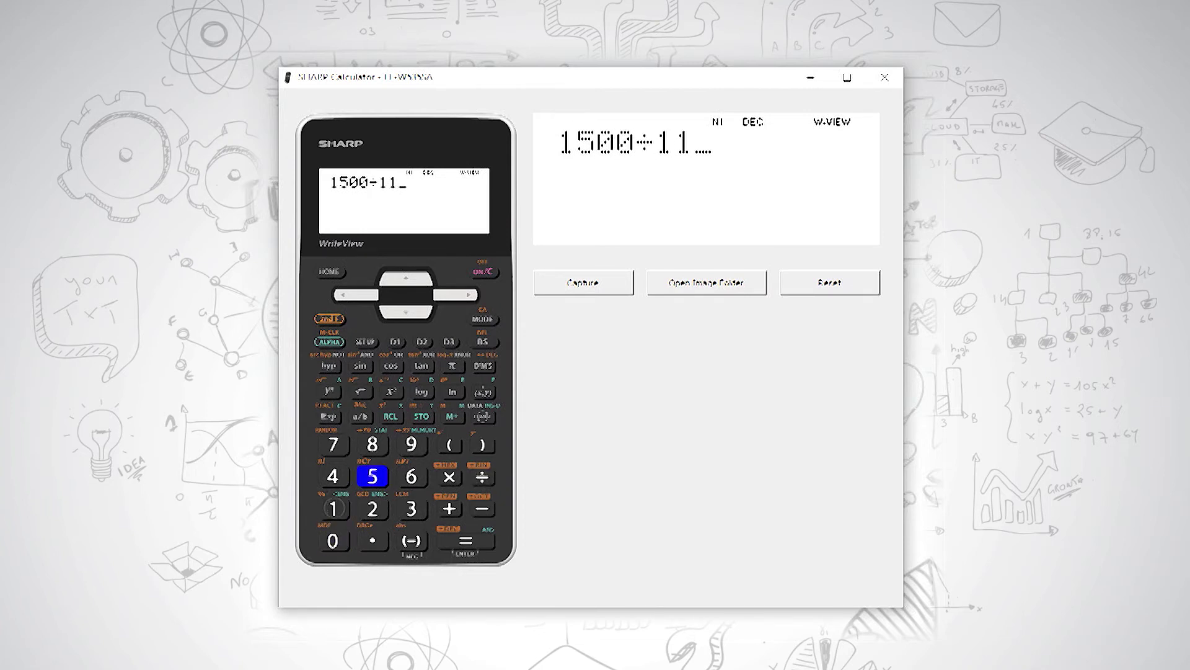
key("6")
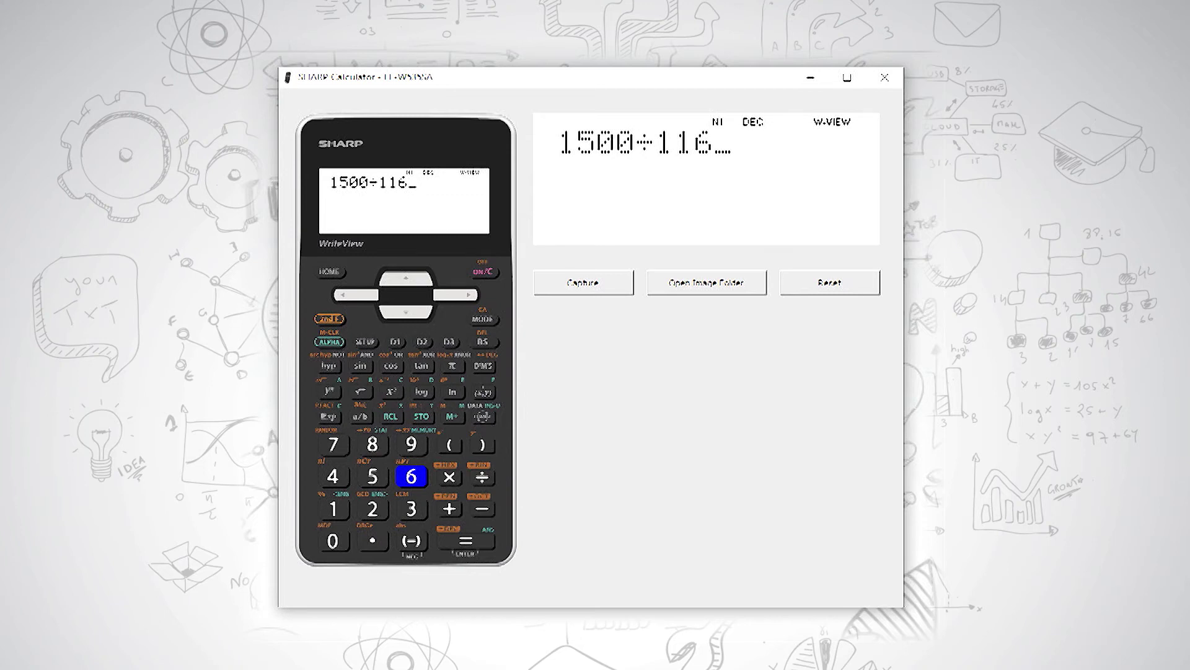
key("Return")
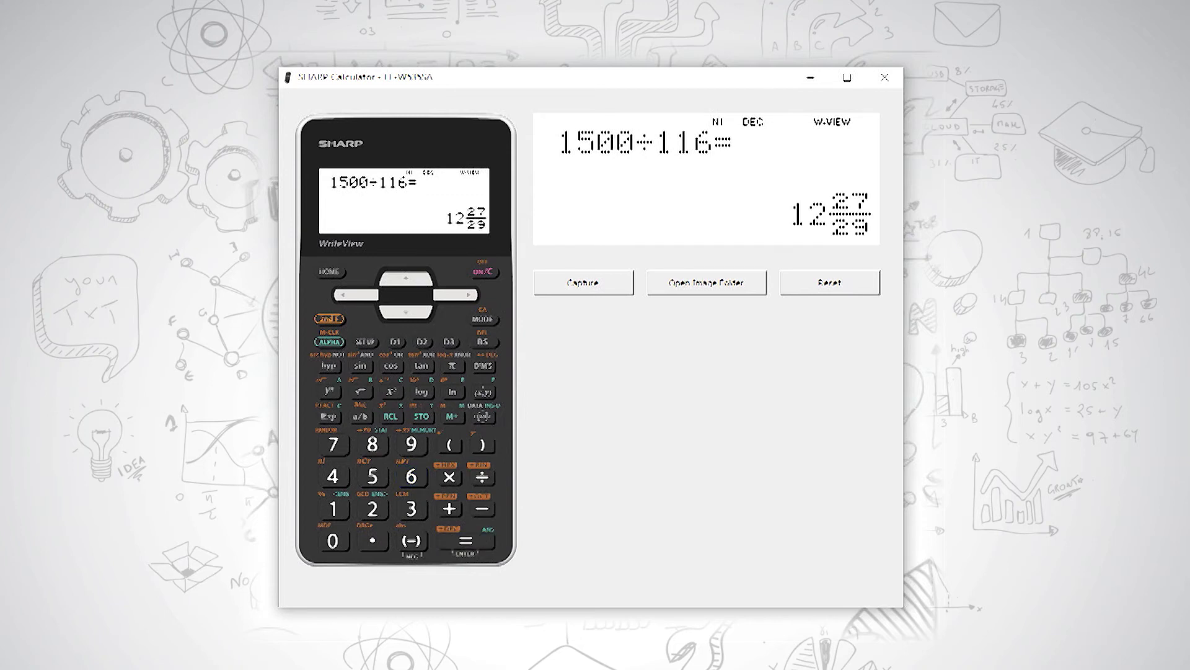
left_click(482, 416)
left_click(483, 416)
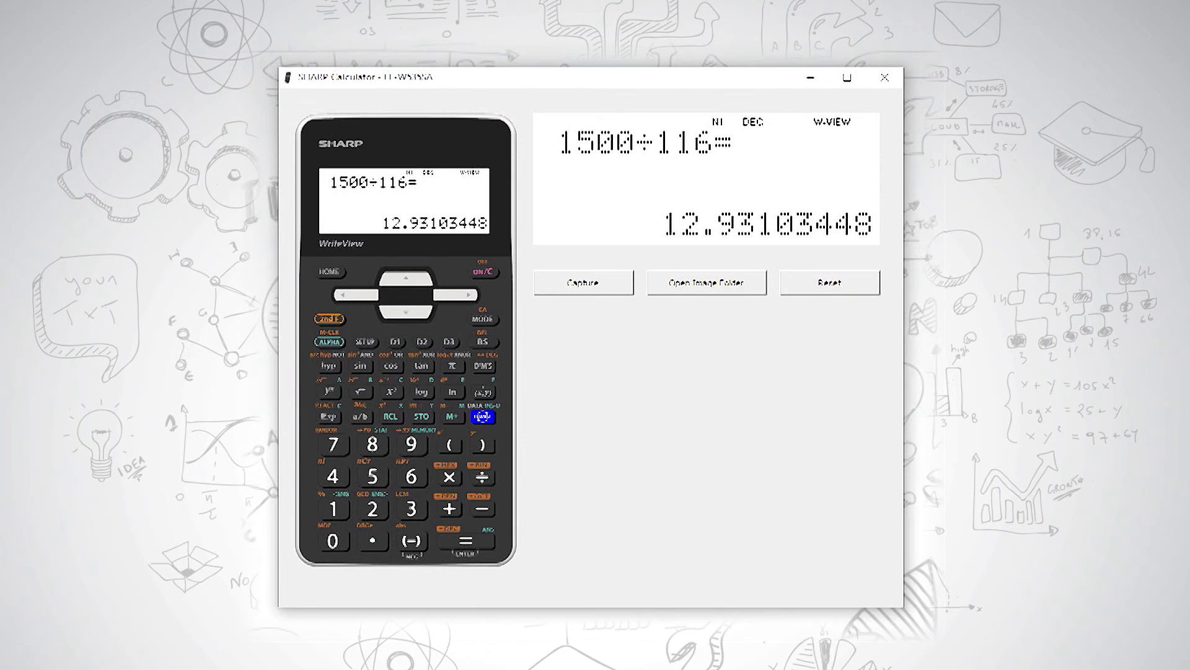
Convert 12.93103448 to 12°55'51.72" in degrees-minutes-seconds, then clear the display to 0
left_click(329, 320)
left_click(483, 366)
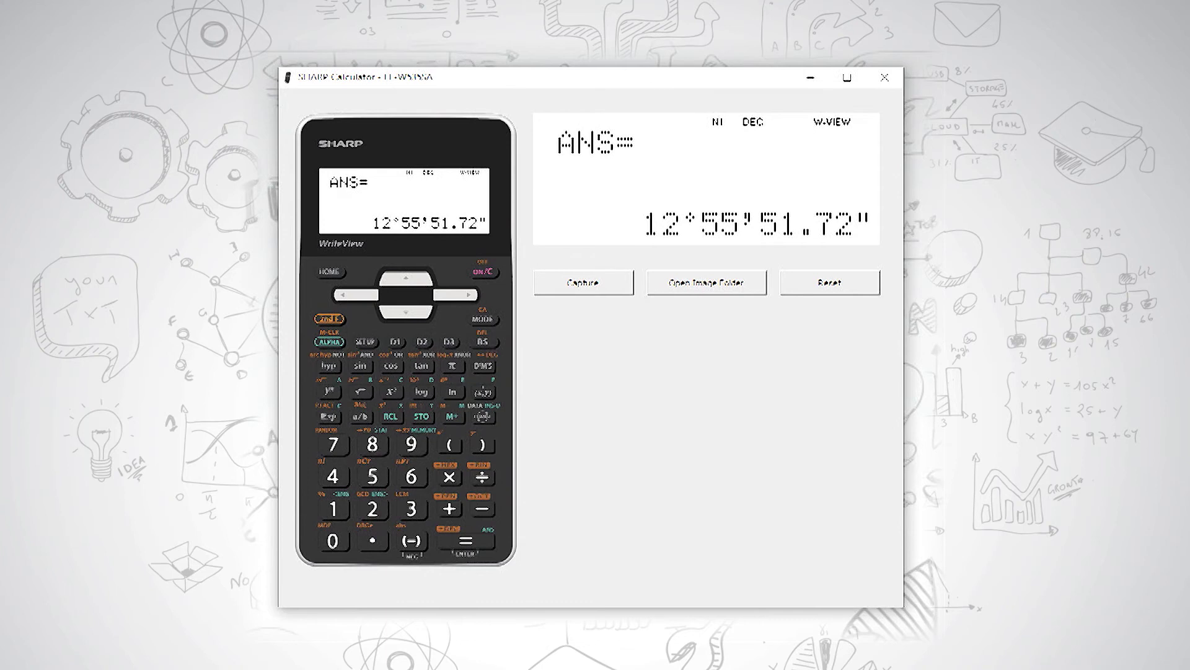
left_click(482, 272)
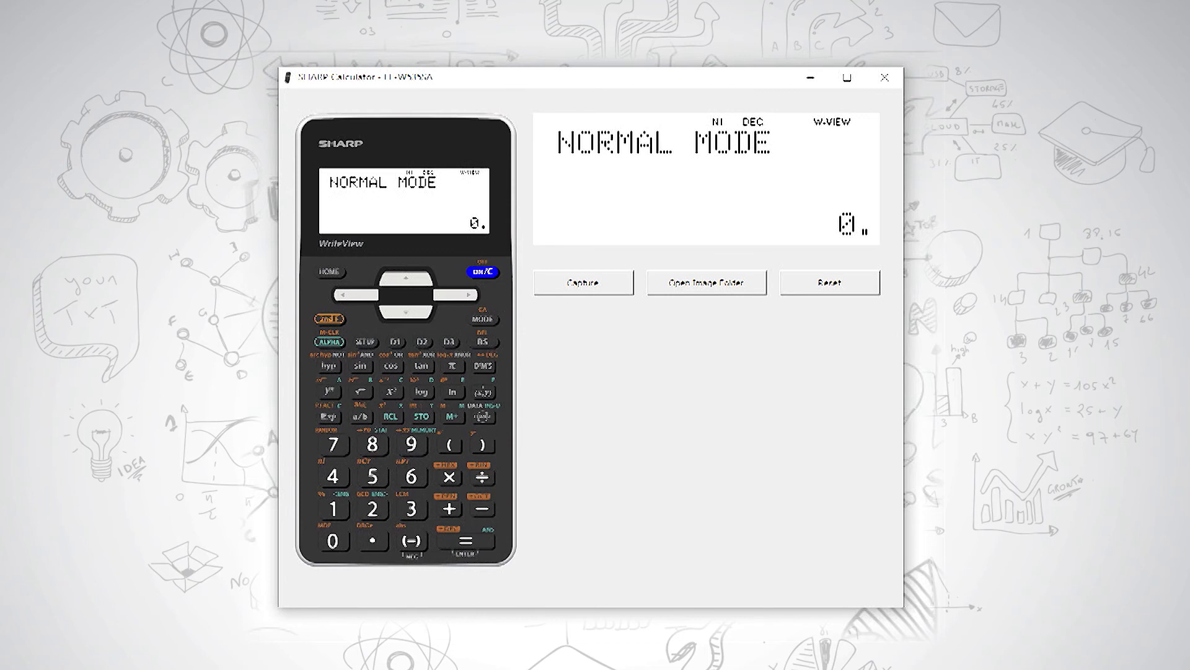
Enter the angle 12°30 as 12 degrees and 30 minutes
key("1")
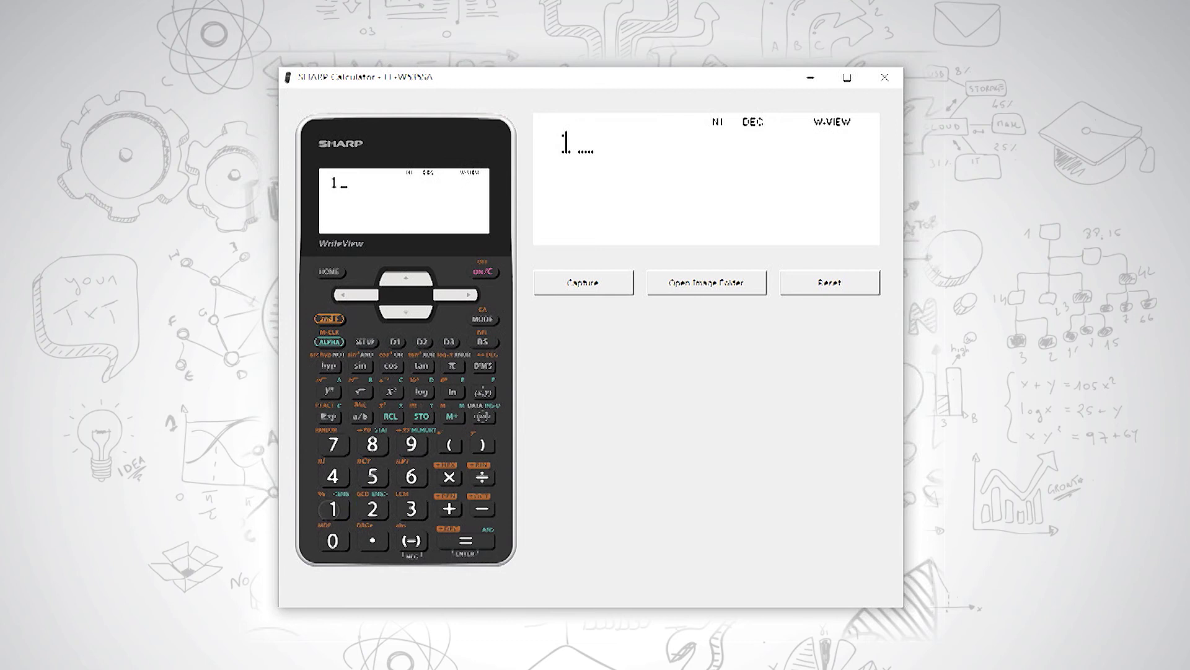
key("2")
type("2°30")
key("F4")
key("d")
key("3")
key("0")
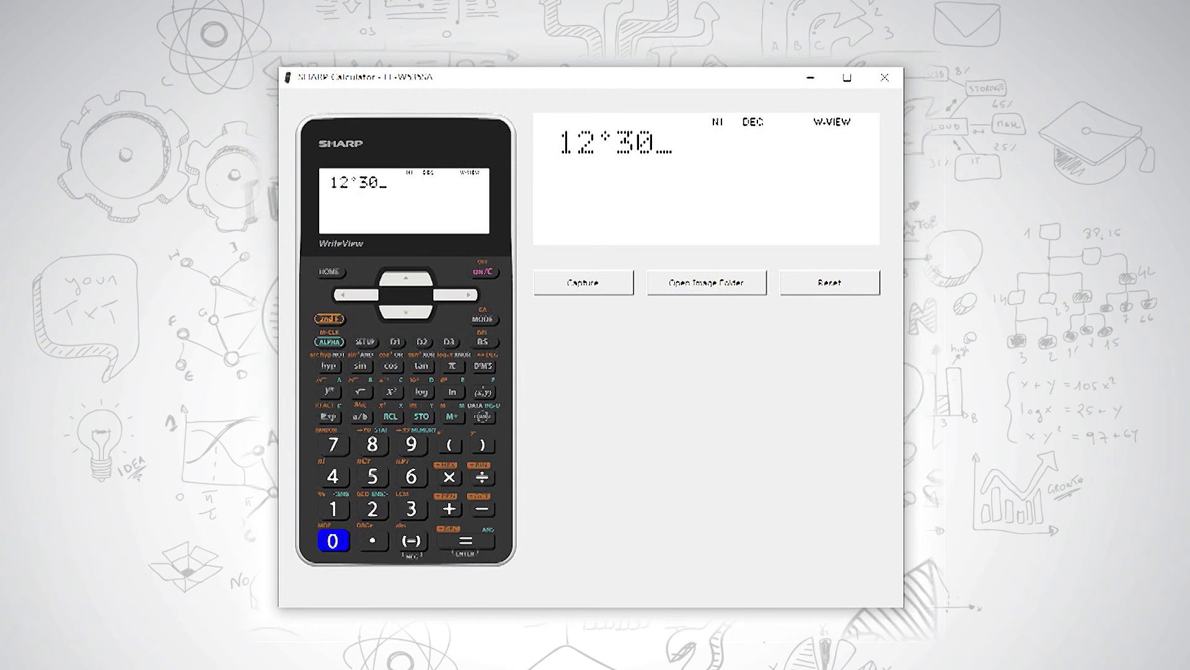
Subtract 9°45 to get 2°45'0", then convert that result to the fraction 2 3/4
key("minus")
type("-9")
key("9")
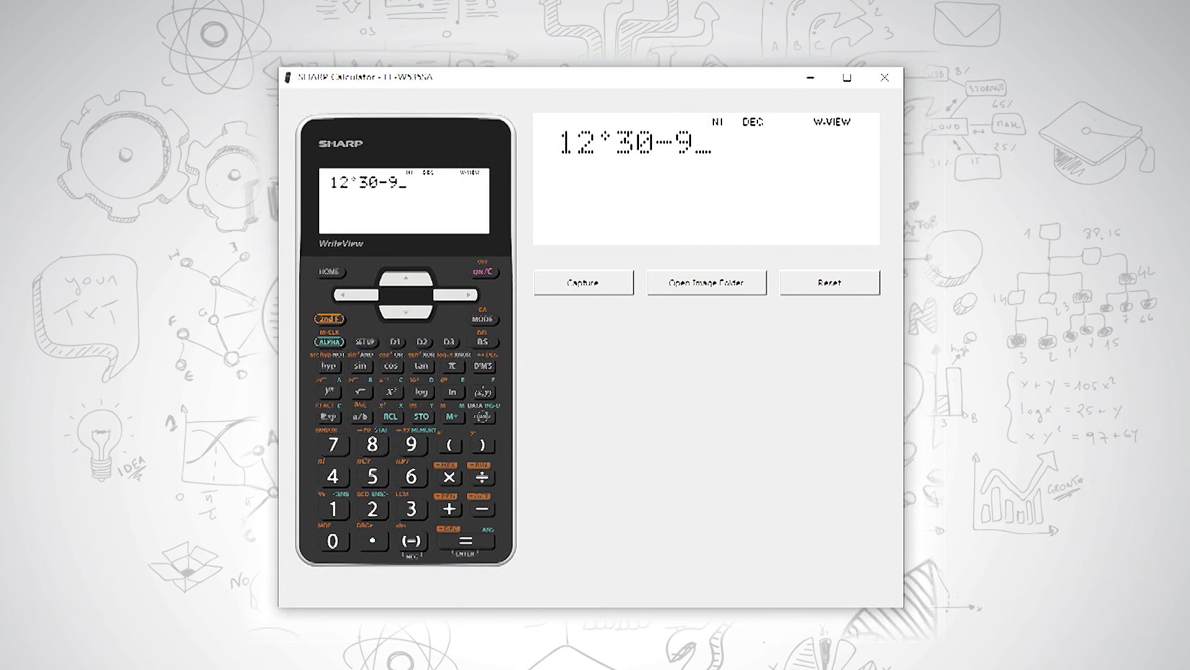
key("d")
key("4")
key("5")
type("°45=")
key("Return")
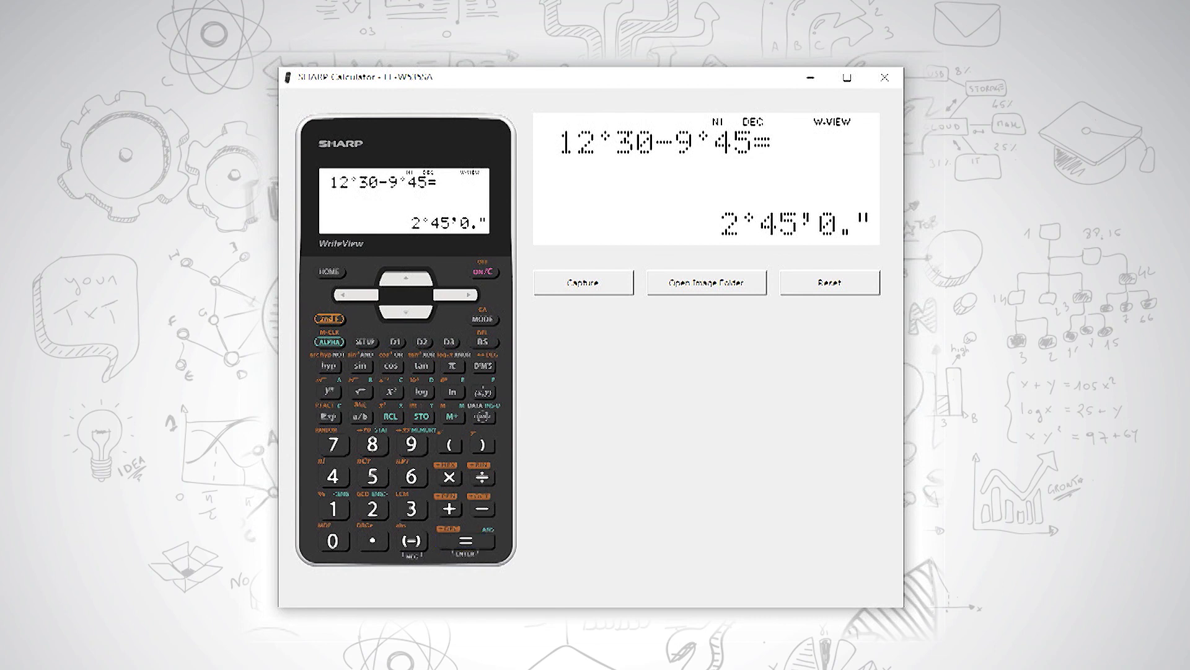
left_click(330, 318)
left_click(483, 365)
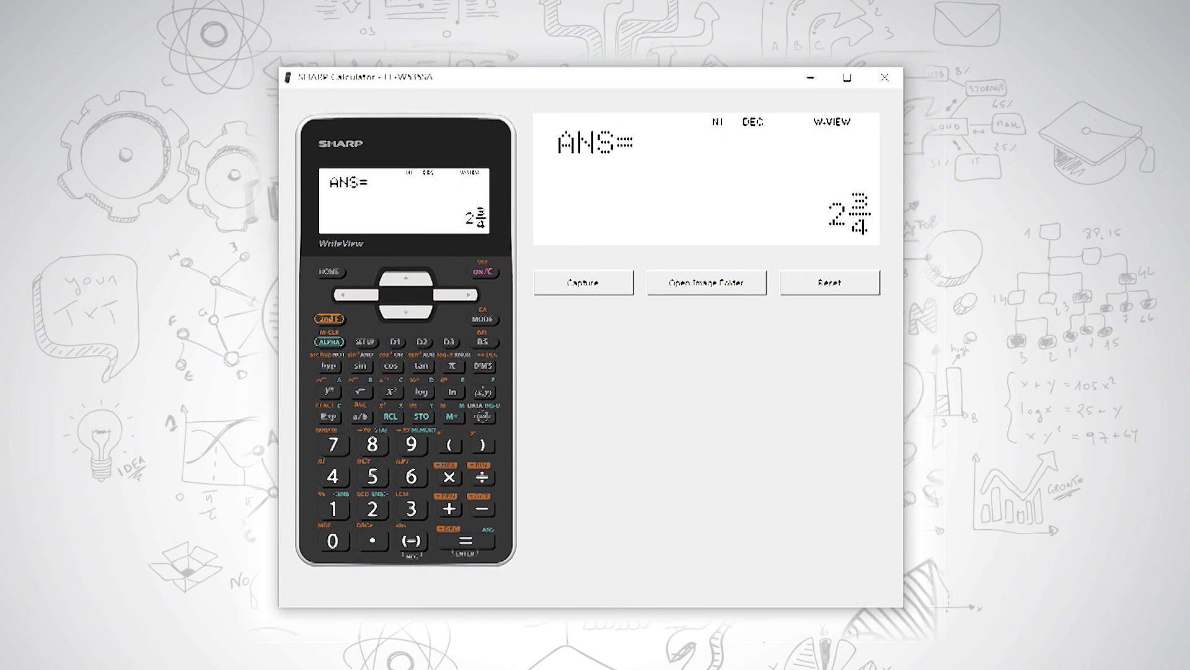